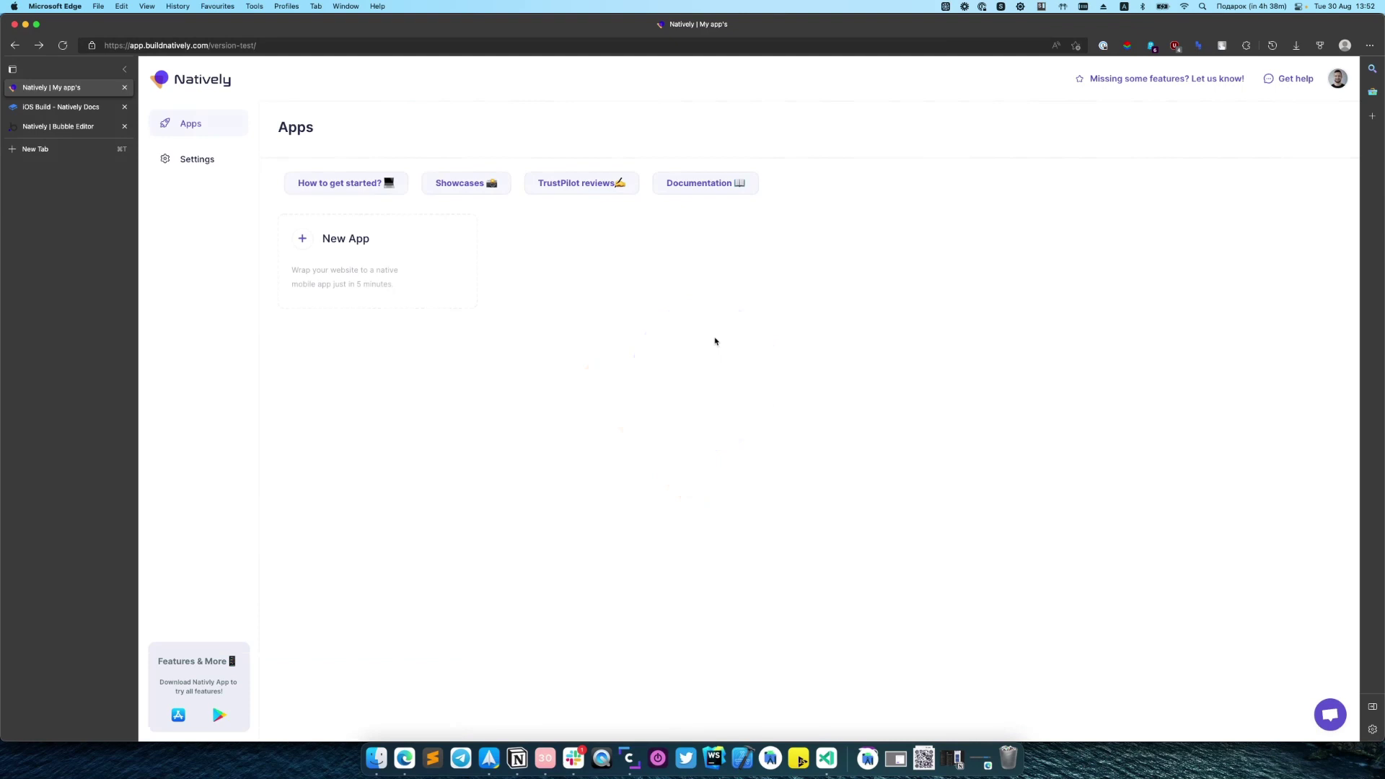
left_click(372, 254)
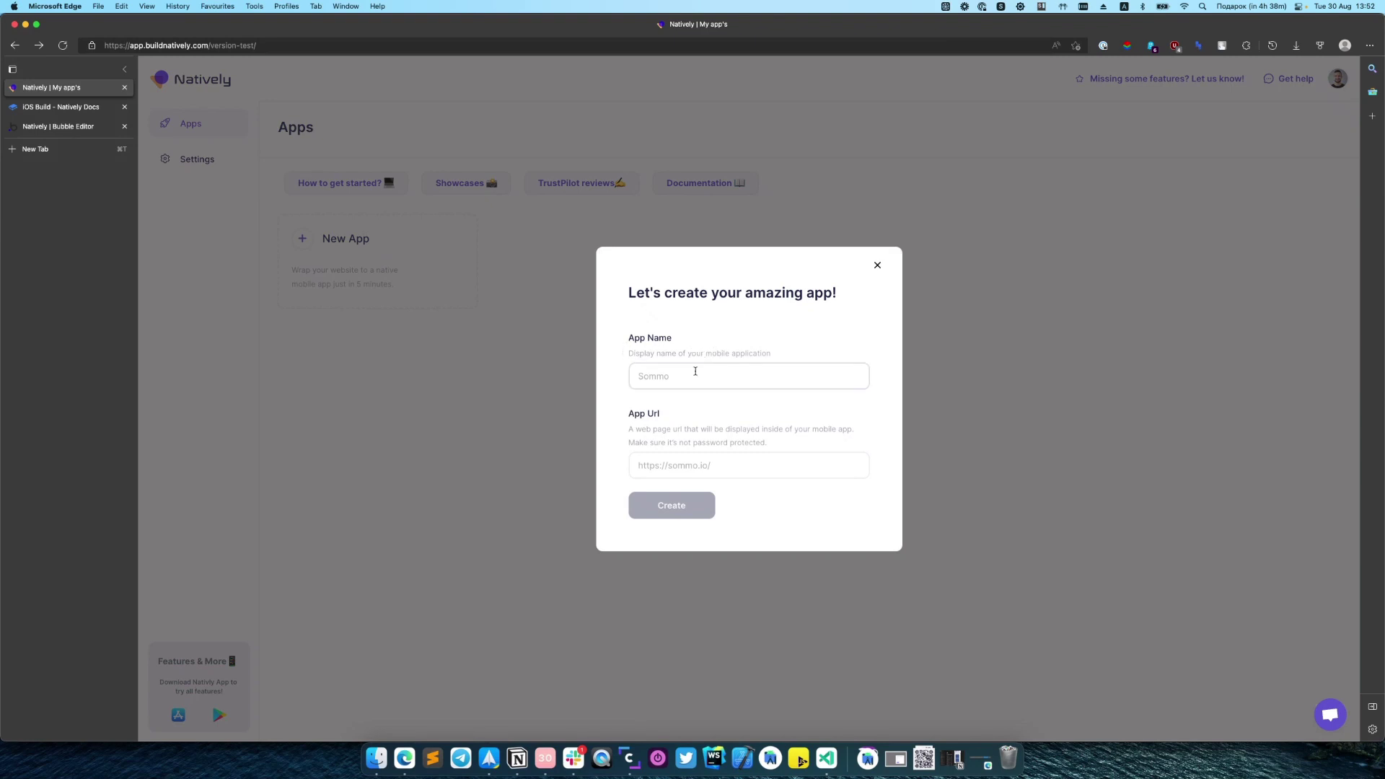
left_click(695, 371)
type("NCNP")
left_click(733, 465)
type("https://nocodenoprob.com/")
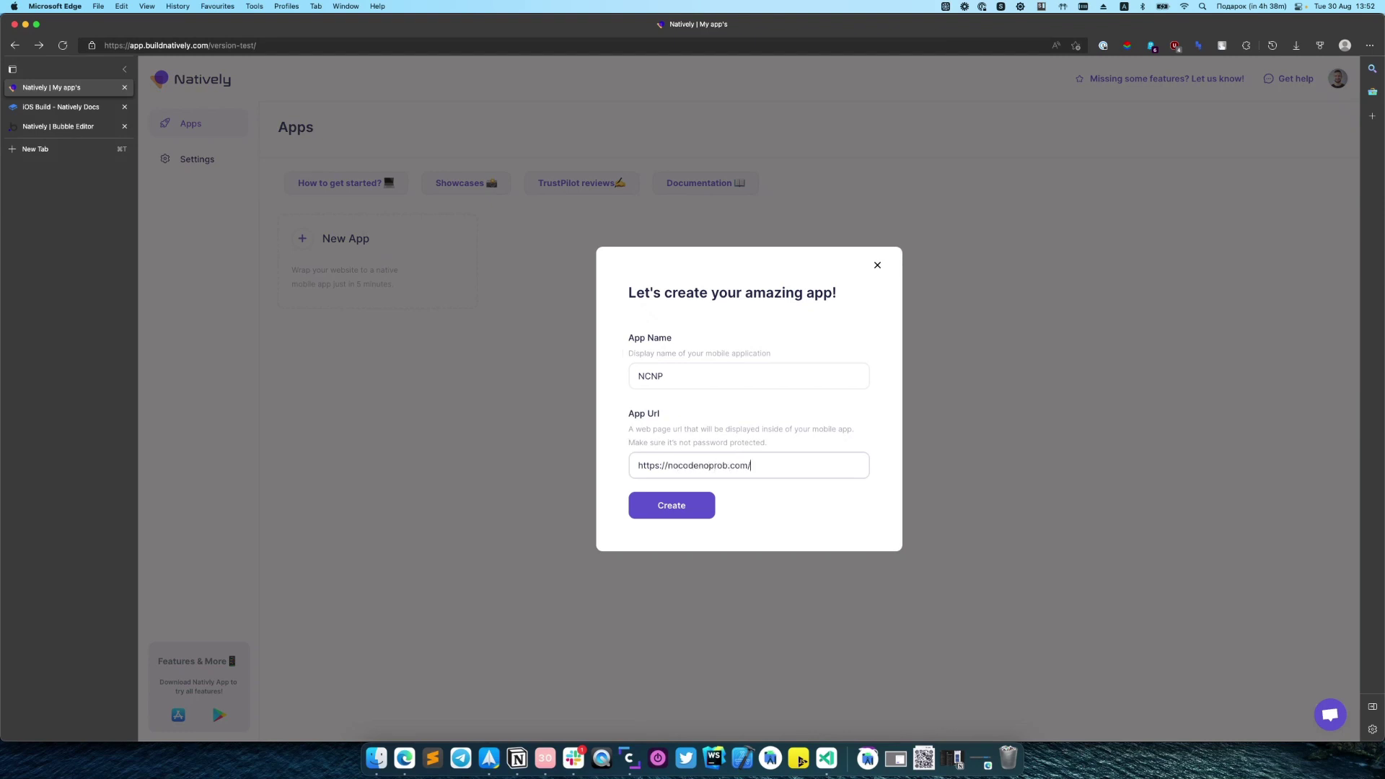
left_click(700, 508)
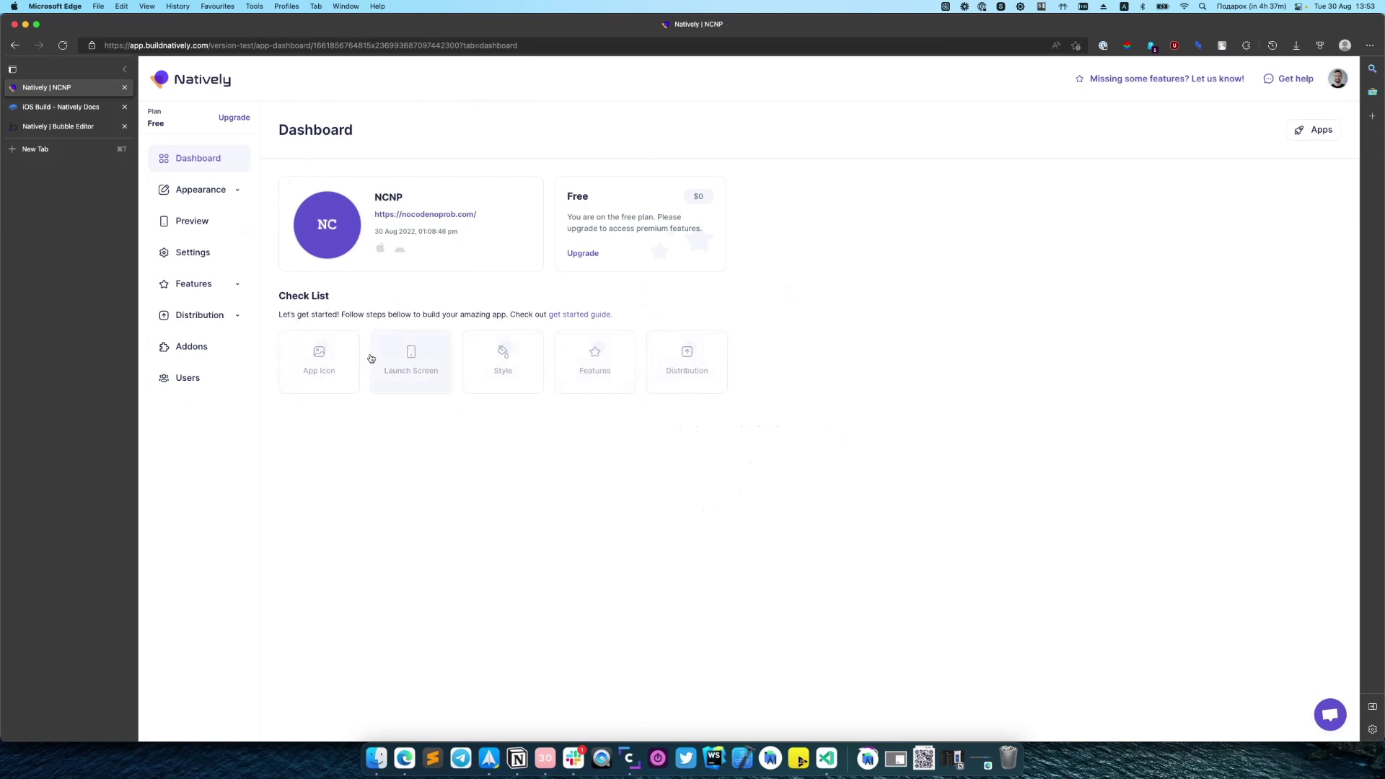
In the App Icon designer, try a purple icon background
left_click(230, 194)
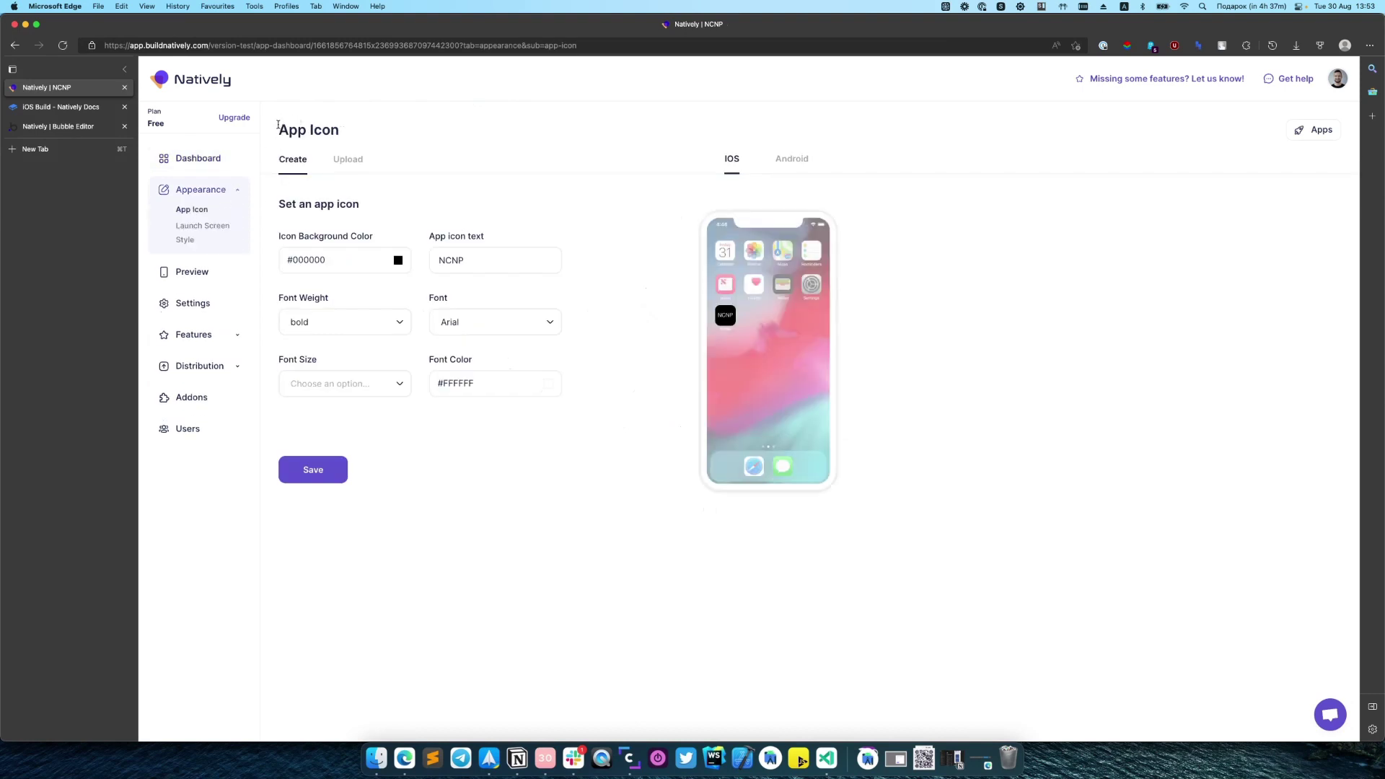
left_click_drag(280, 130, 354, 132)
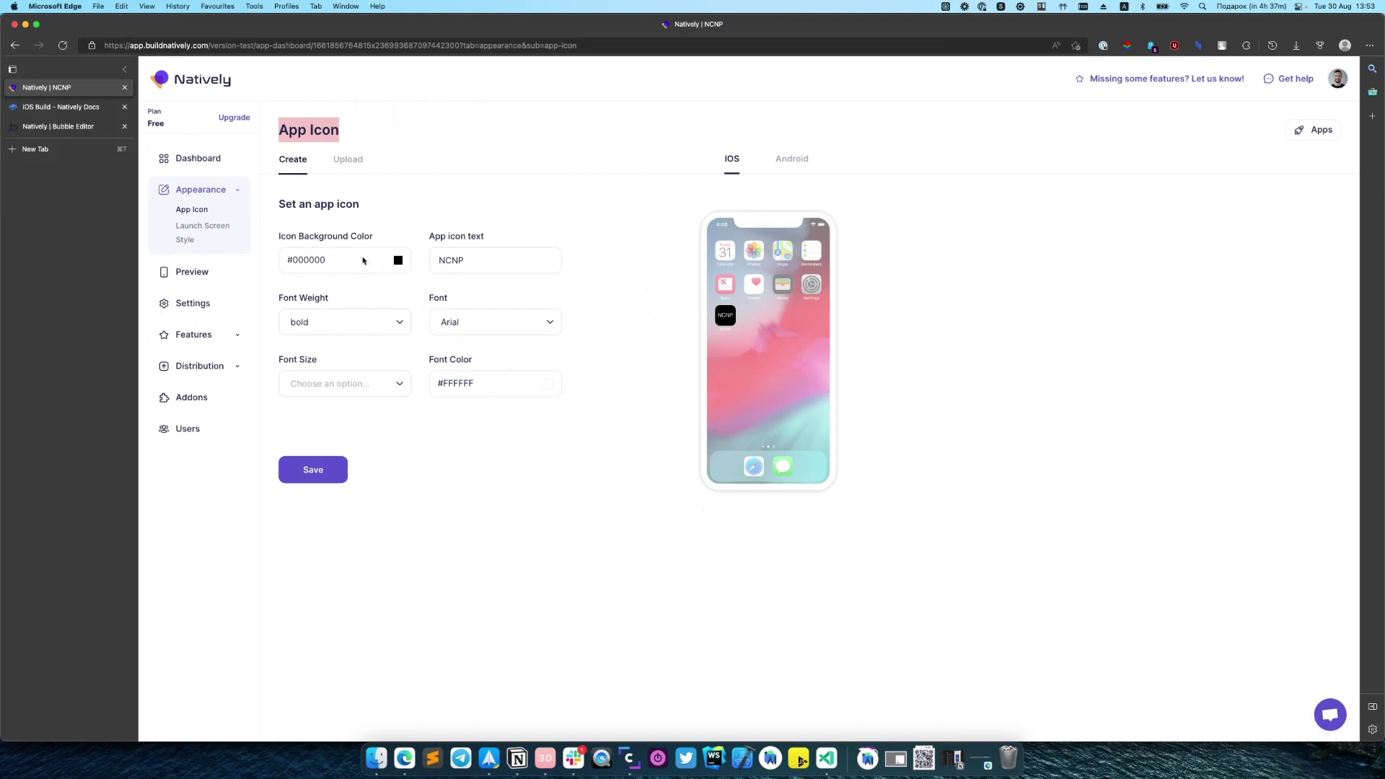
left_click(364, 260)
left_click(352, 402)
Set the icon text to bold Montserrat and restore the black colour
left_click(495, 322)
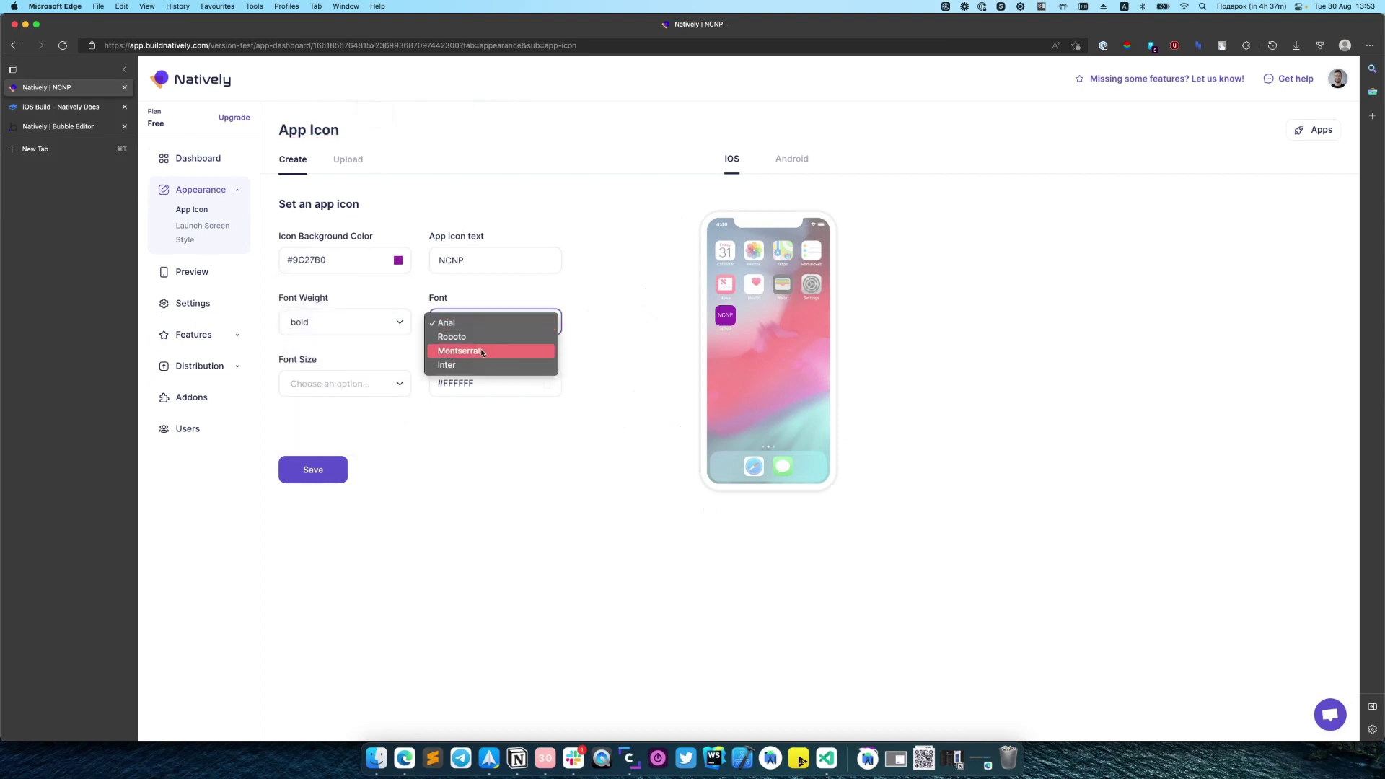
left_click(495, 350)
left_click(319, 322)
left_click(480, 383)
left_click(462, 529)
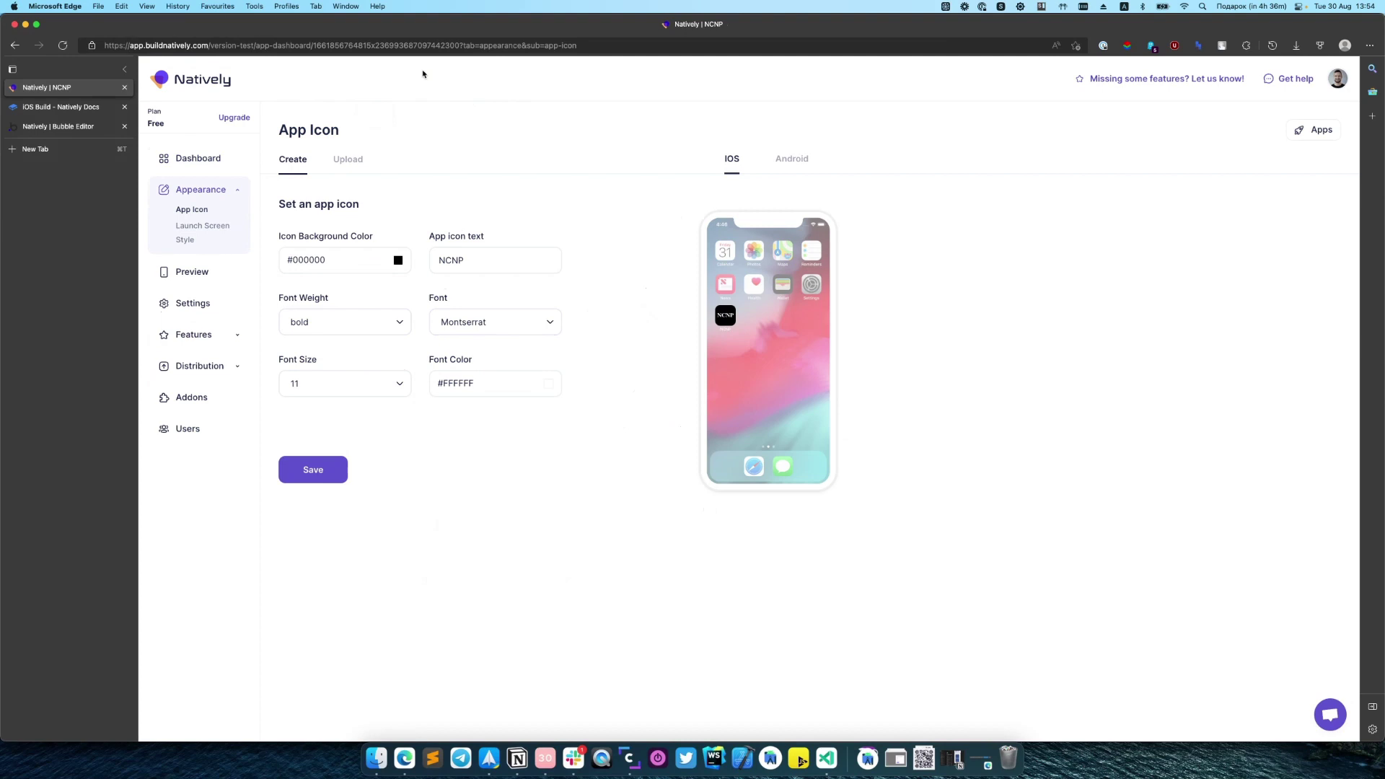
Check the icon Upload option's PNG-only rule, then preview the icon on Android and iPhone
left_click(350, 161)
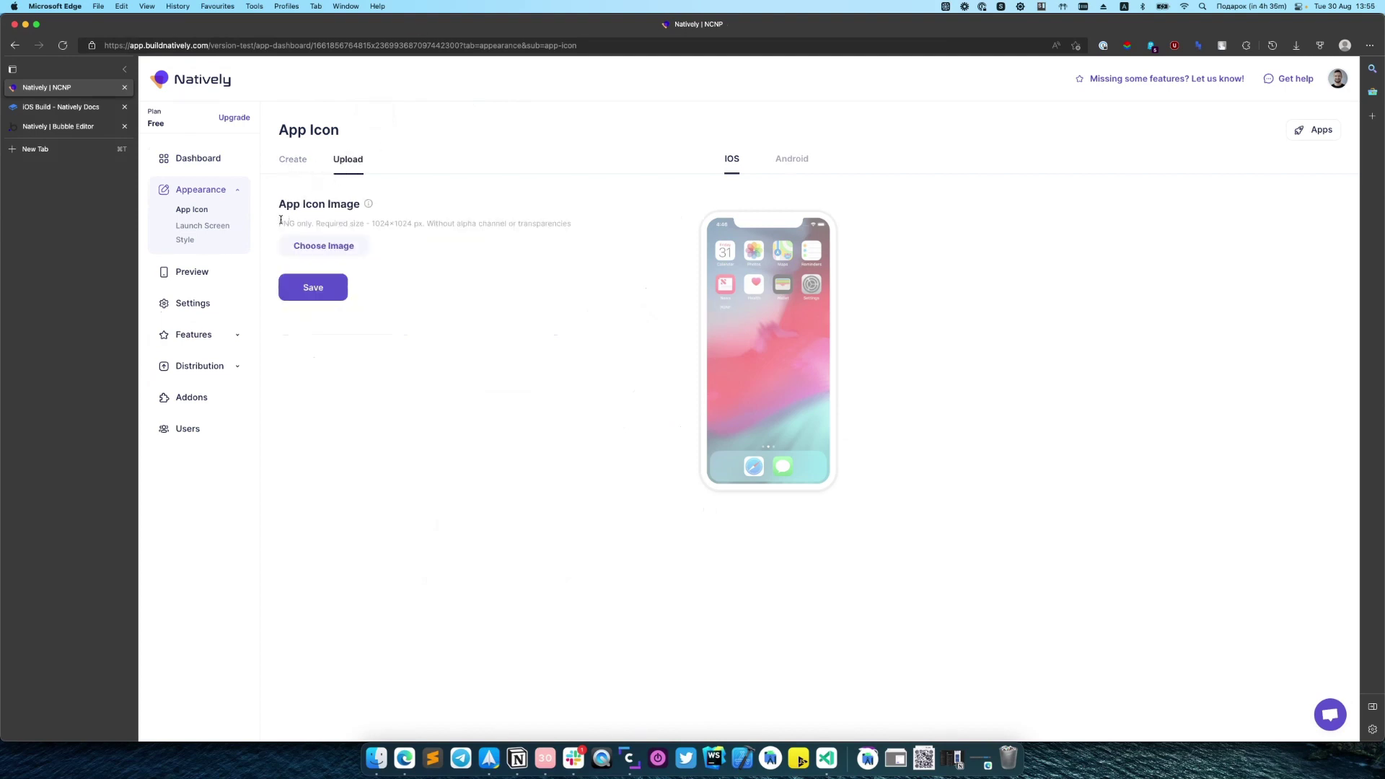
left_click_drag(281, 224, 313, 223)
left_click(308, 161)
left_click(802, 169)
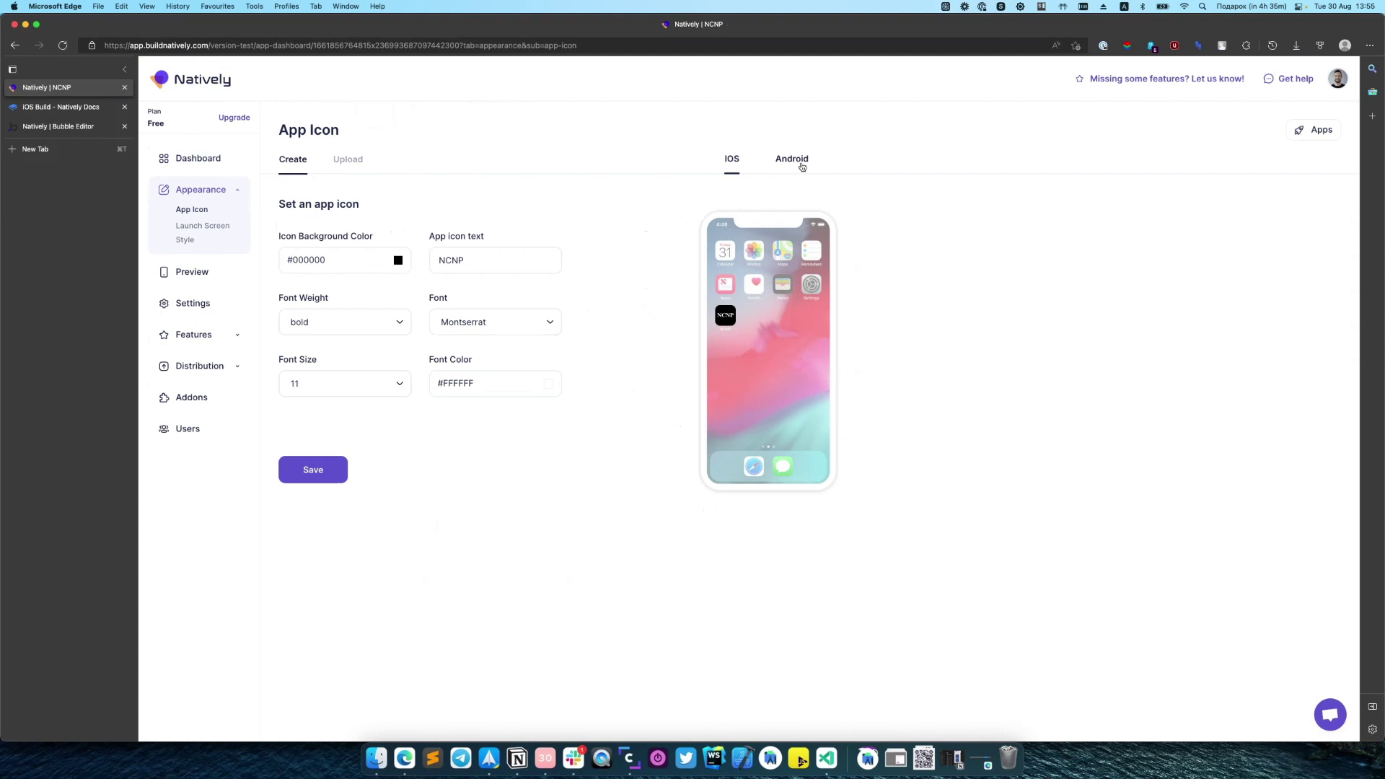
left_click(736, 161)
View the Launch Screen settings and their image Upload option
left_click(196, 226)
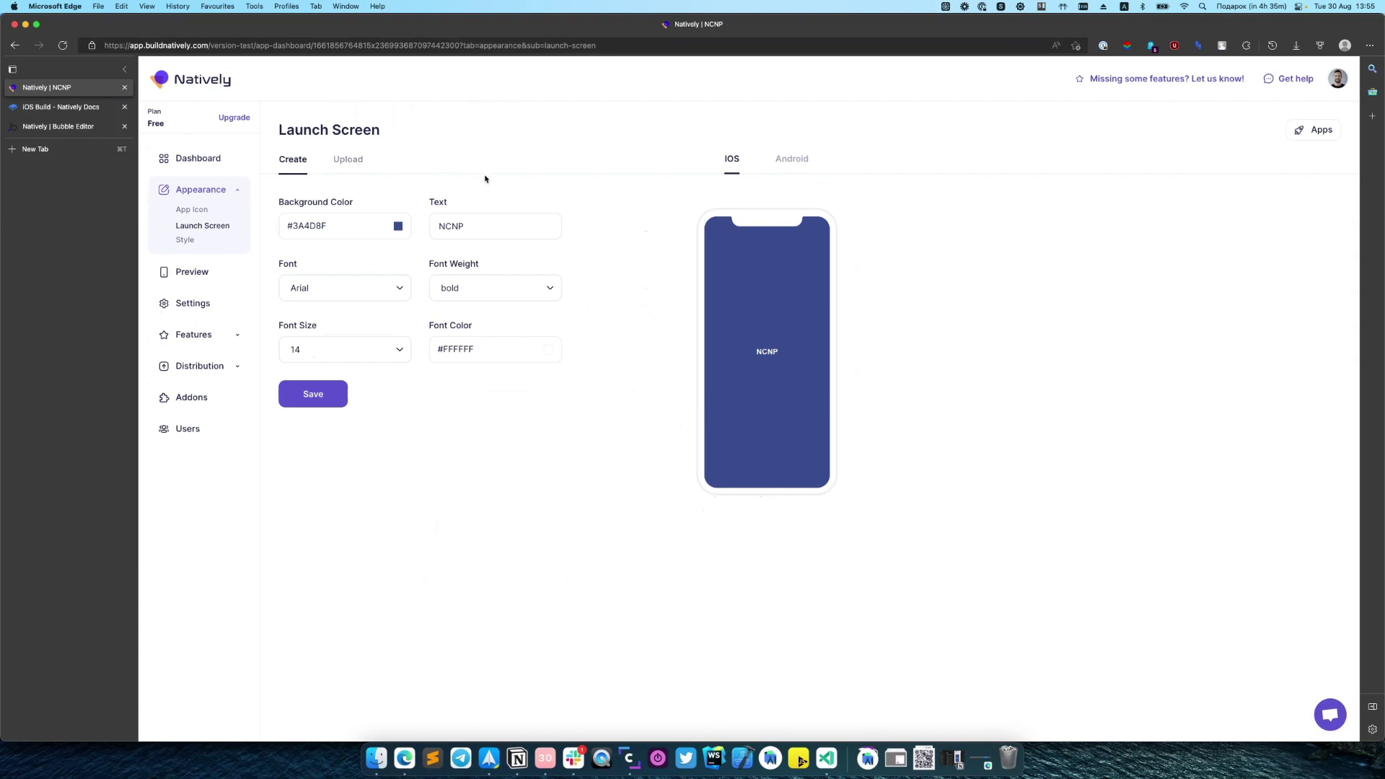
left_click(348, 159)
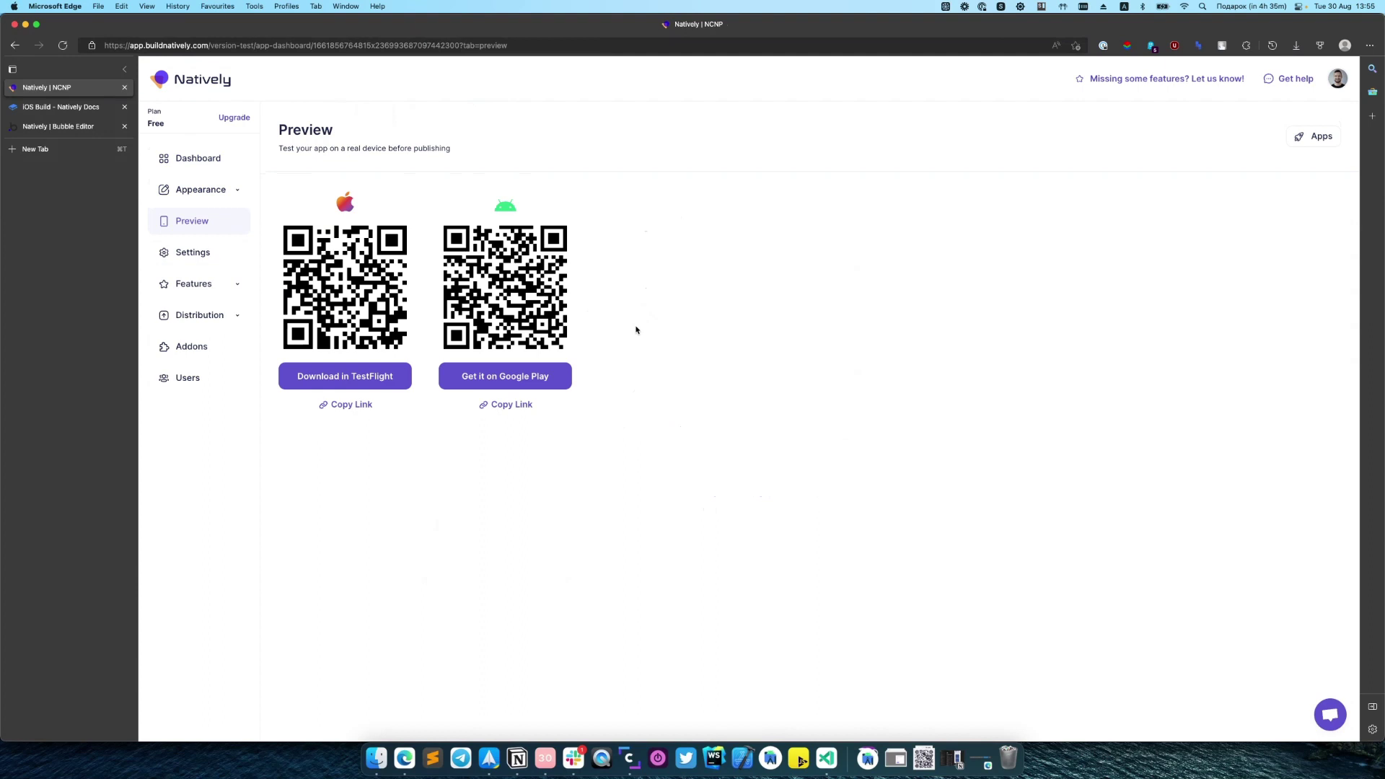
Show the Settings page with the NCNP App Name field highlighted
left_click(173, 252)
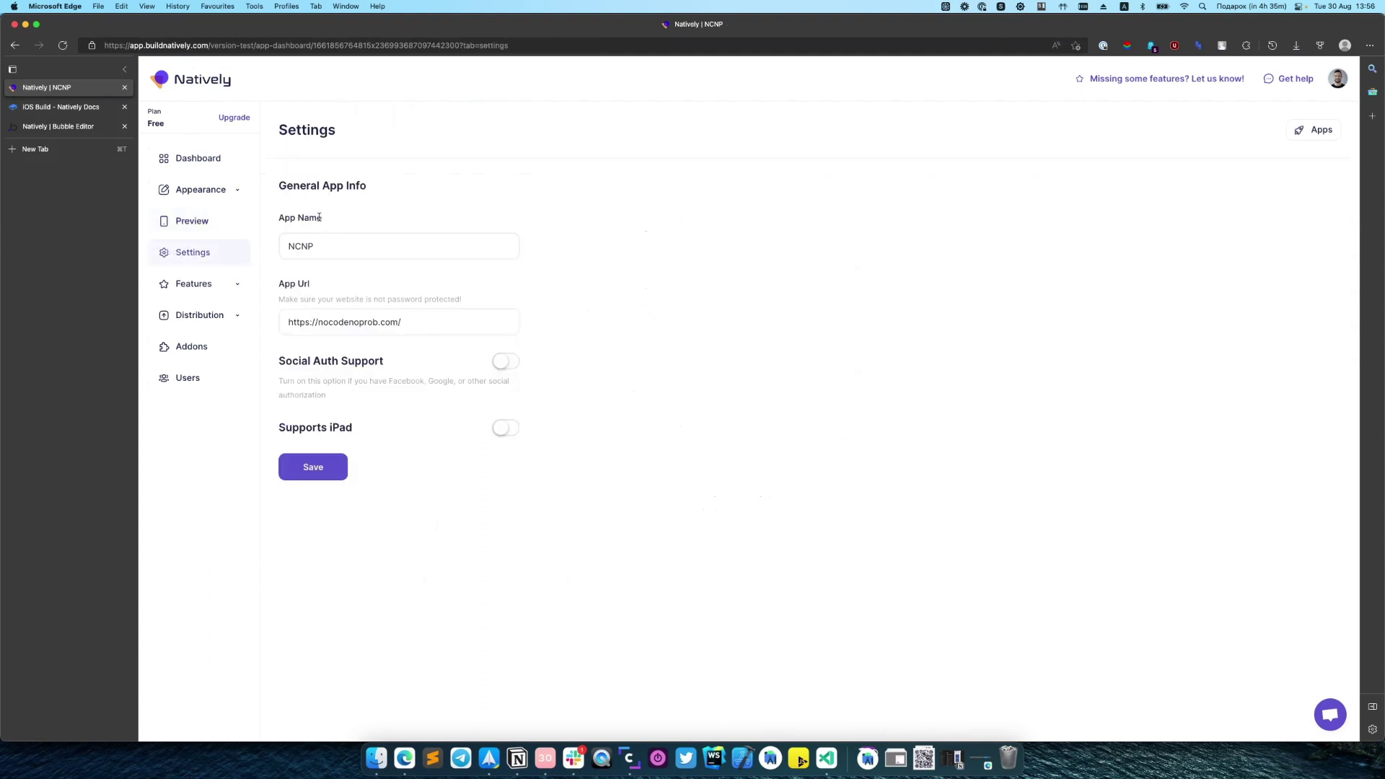
left_click_drag(279, 218, 327, 240)
Browse the Deeplinks, Geolocation and Notifications feature pages in turn
left_click(216, 285)
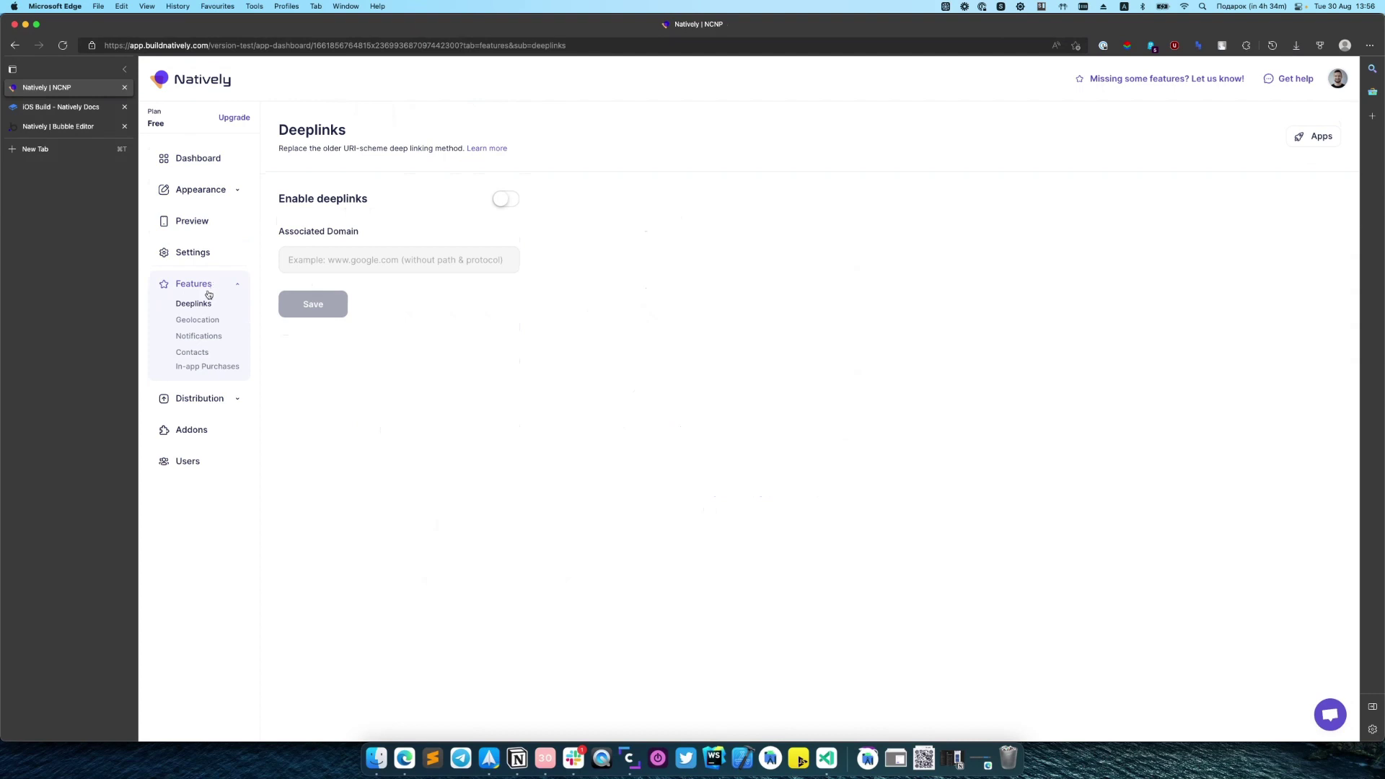
left_click(196, 320)
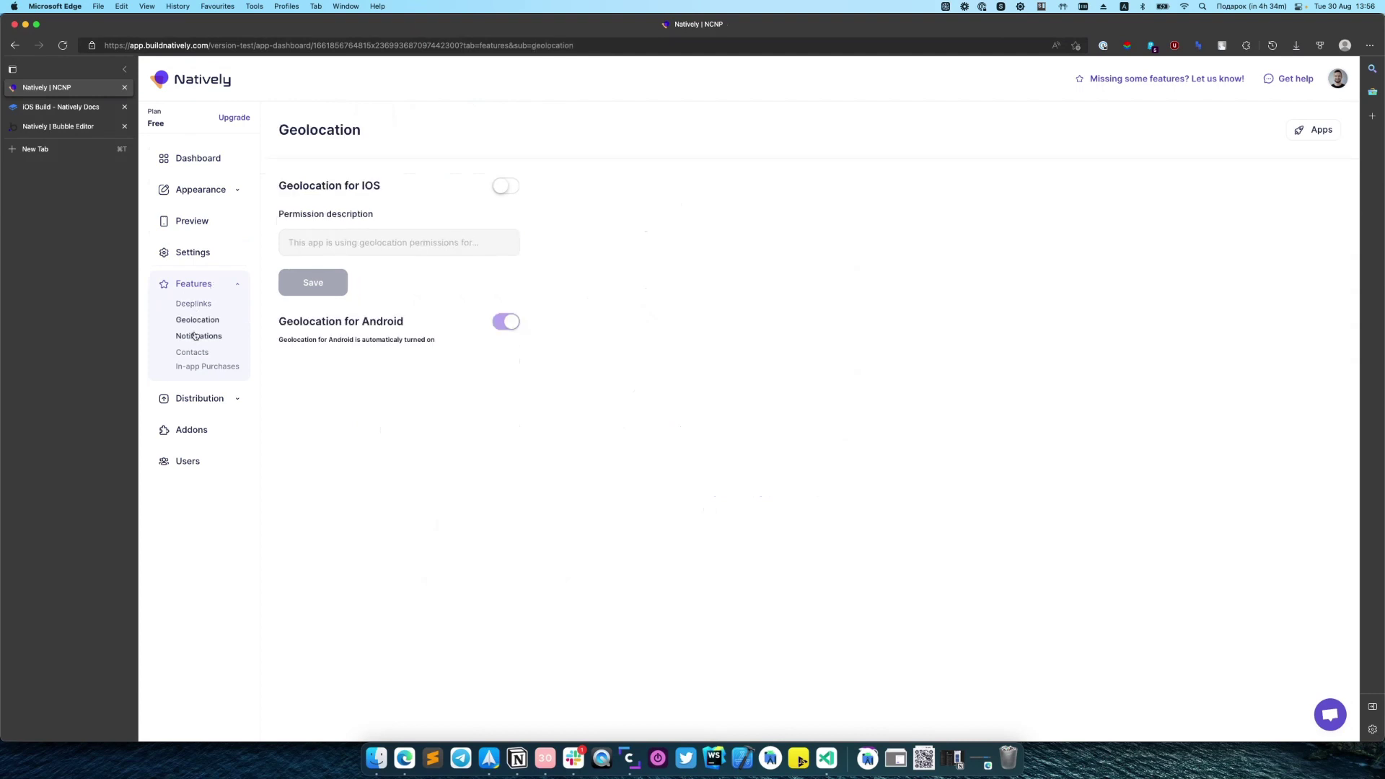
left_click(196, 336)
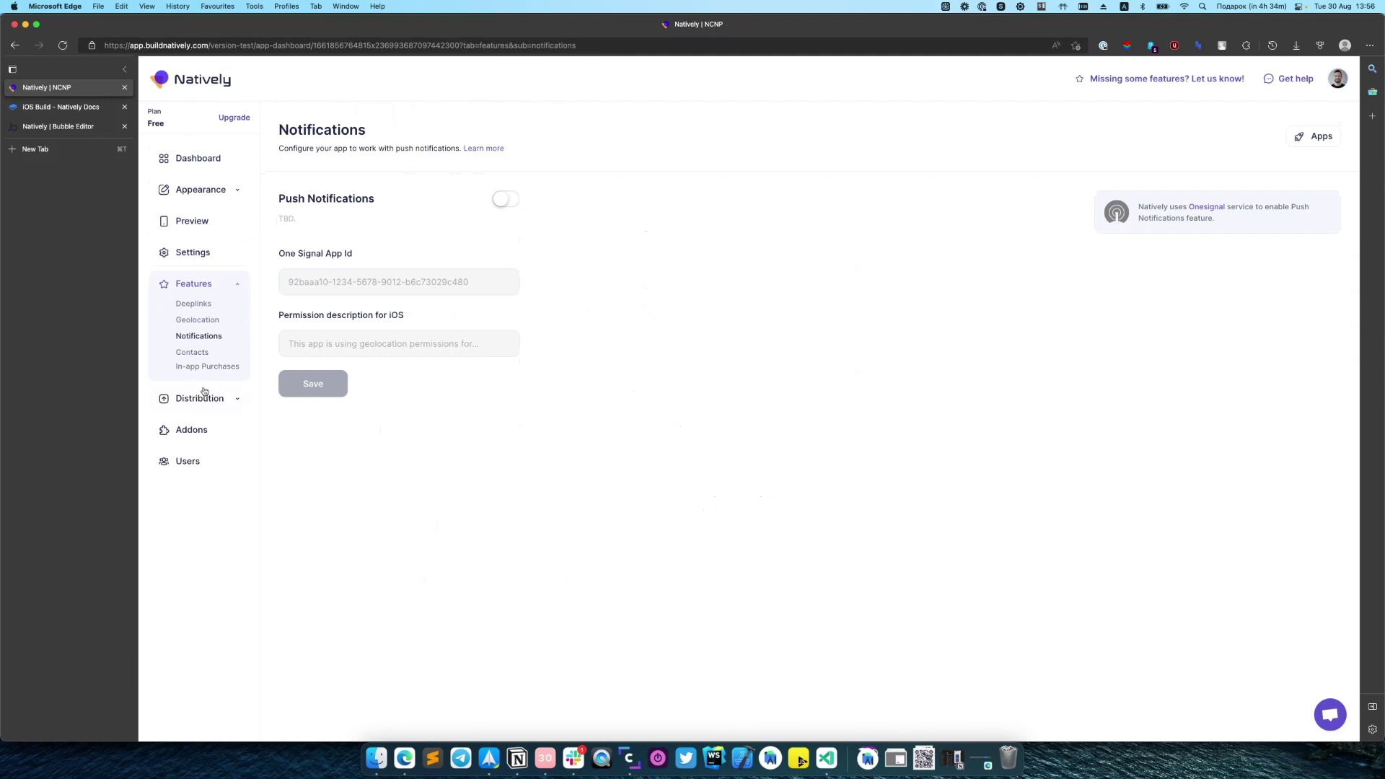
Go to Distribution to reach the iOS Build Configuration page
left_click(200, 396)
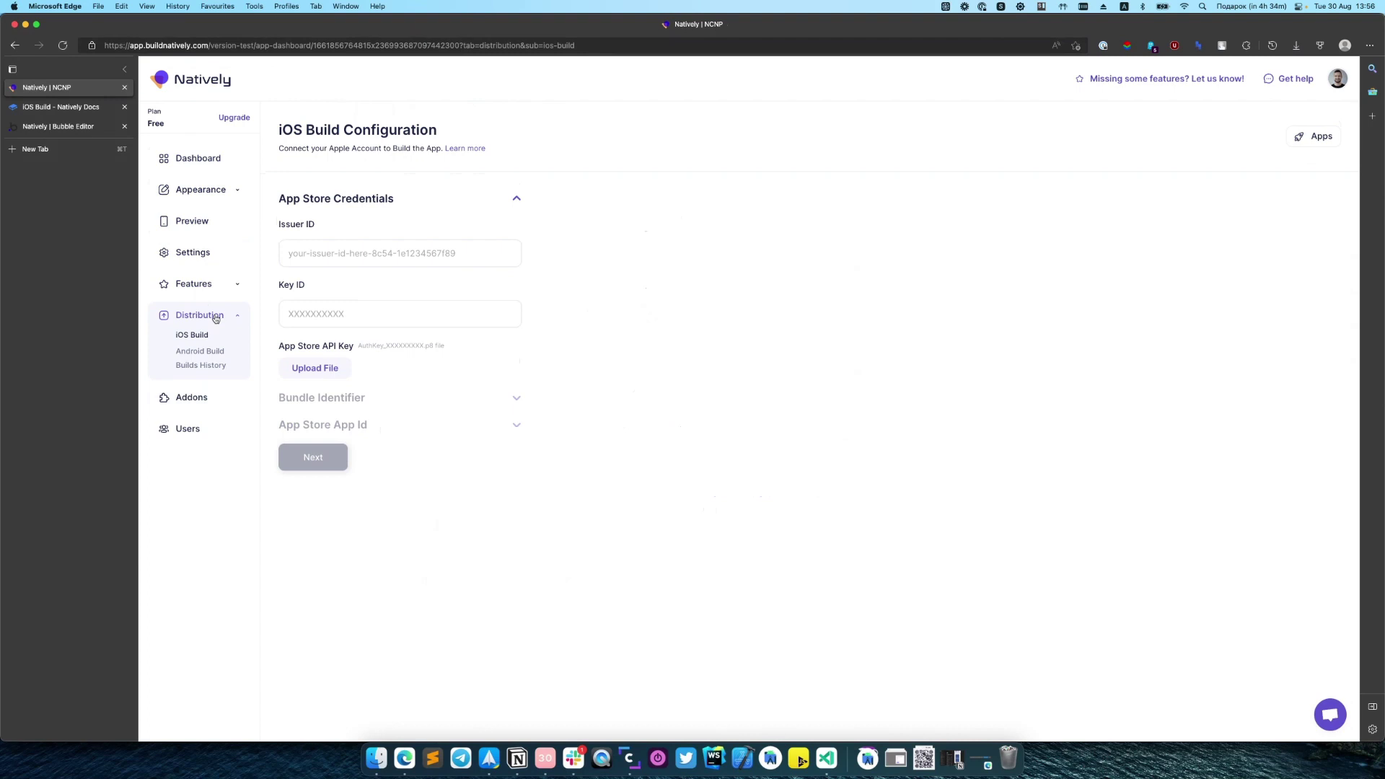